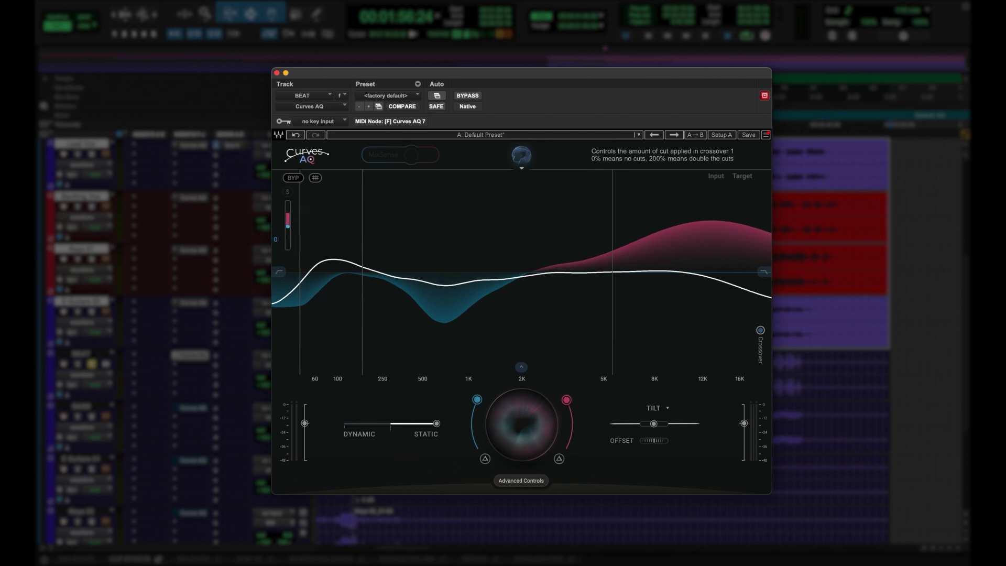
Raise the drum crossover to about 199 Hz and compare the drums processed versus bypassed during playback
left_click_drag(354, 237, 362, 237)
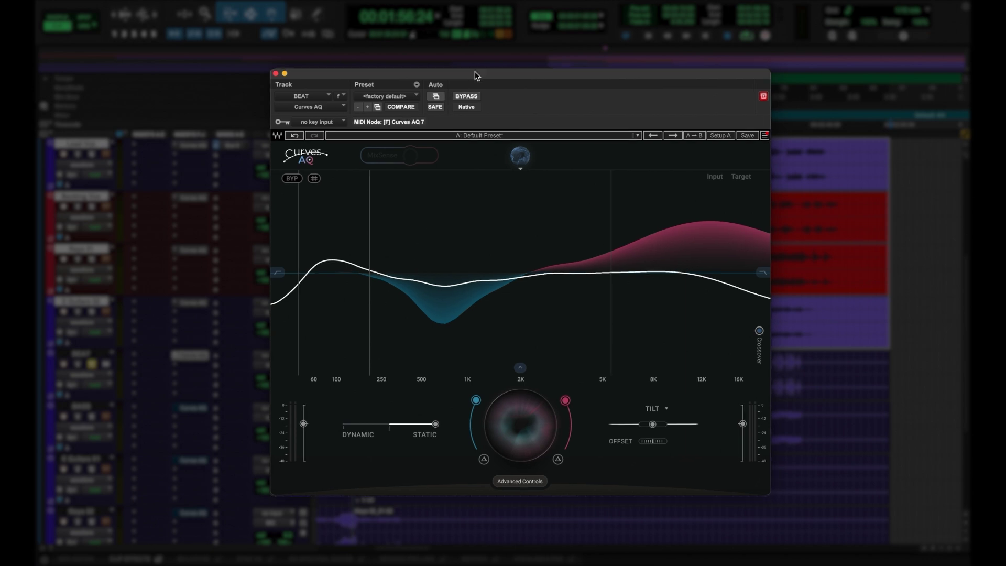
left_click_drag(475, 70, 473, 82)
key("space")
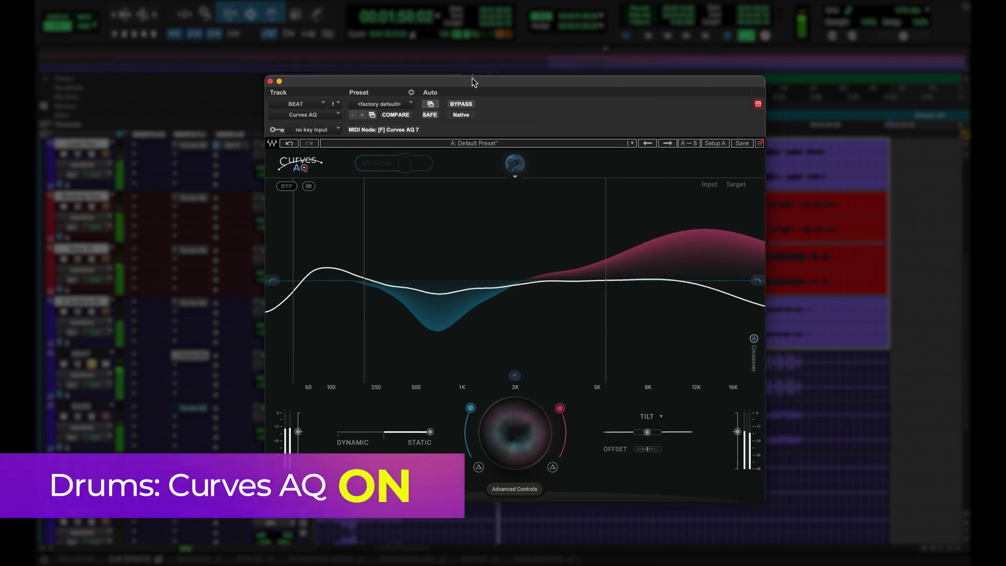
left_click(466, 103)
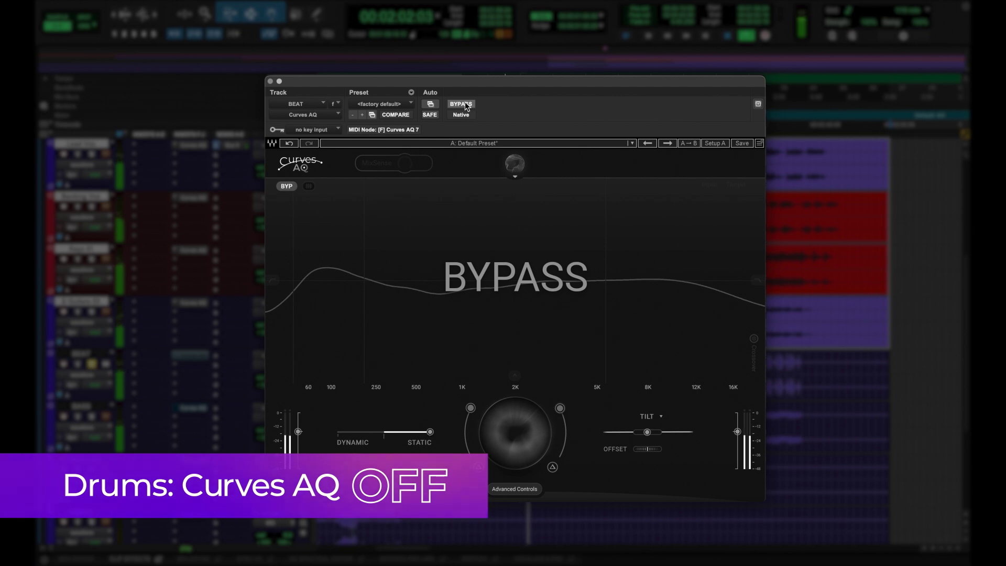
left_click(466, 103)
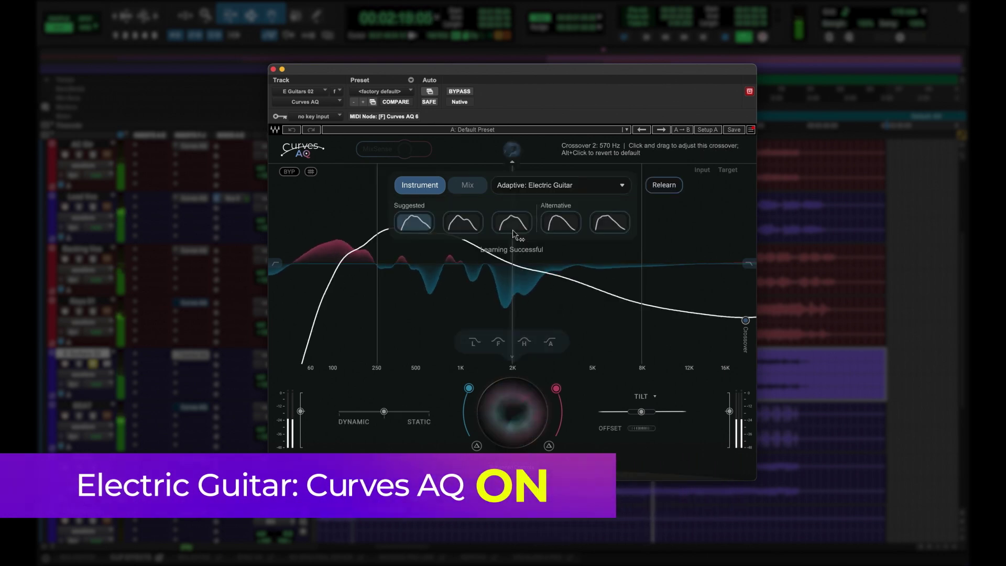
Audition the guitar's second and third suggested curves and first alternative, ending on the second suggested curve
left_click(463, 223)
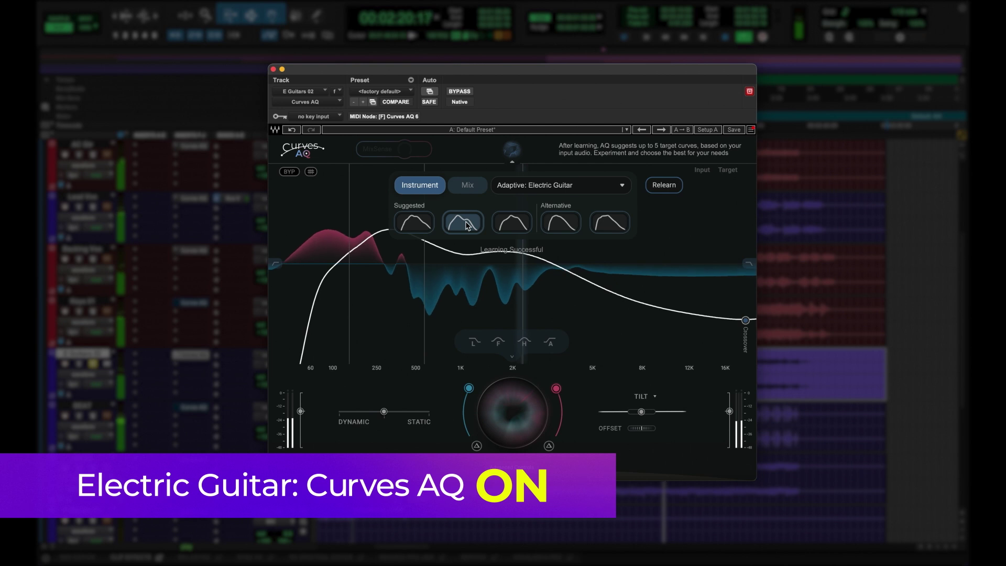
left_click(513, 224)
left_click(557, 225)
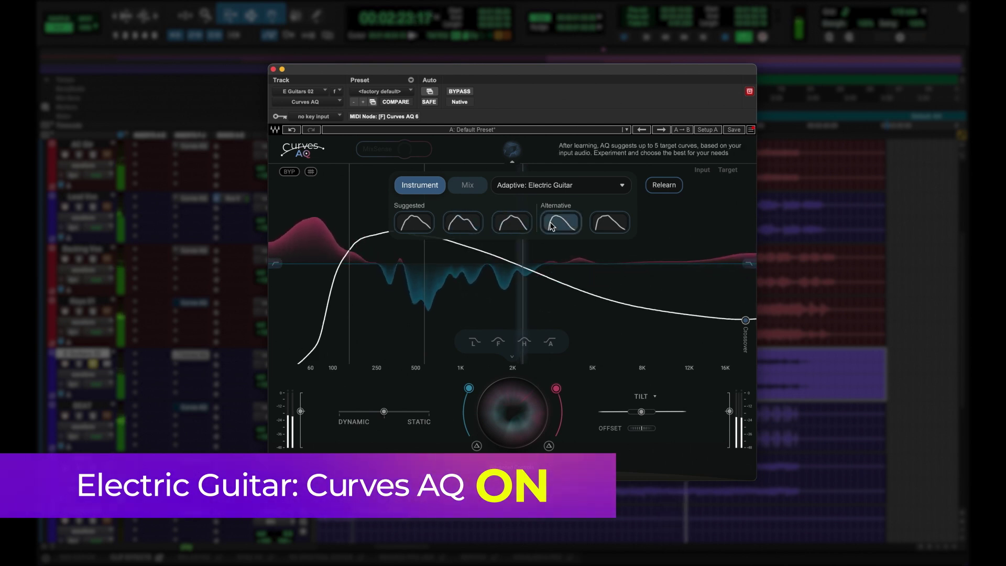
left_click(516, 224)
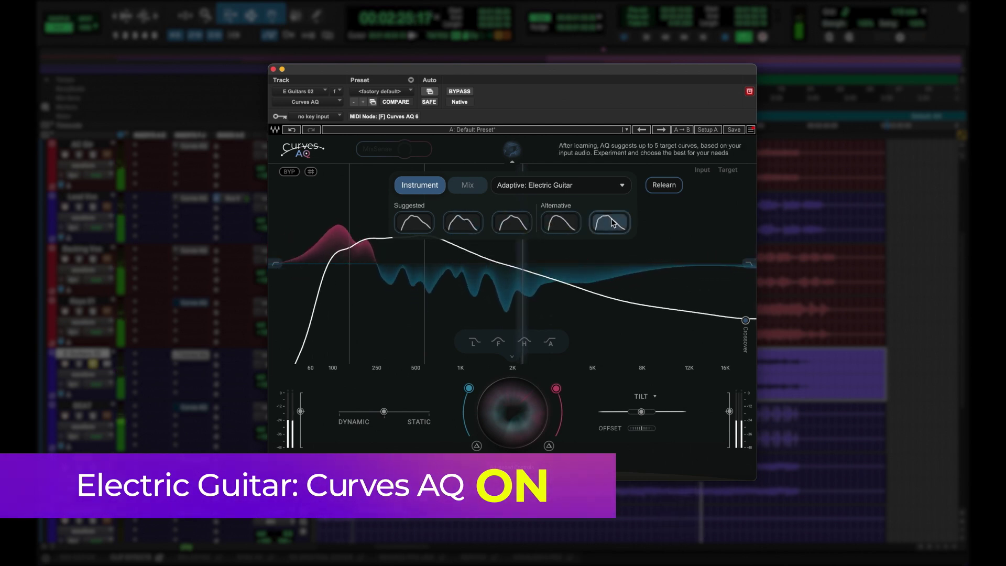
left_click(462, 222)
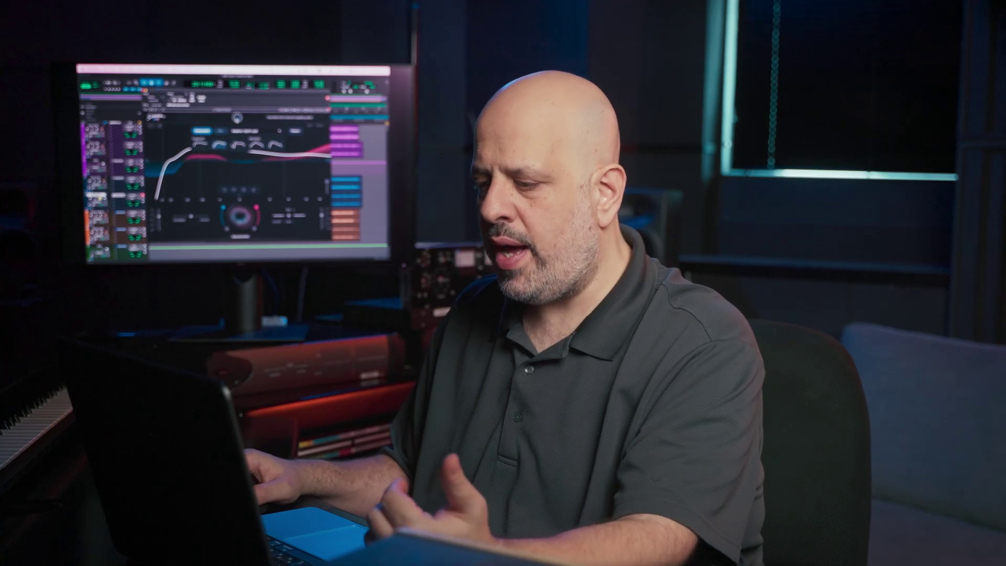
Hide the curve suggestions and set the guitar's target-curve offset to -7
left_click(238, 117)
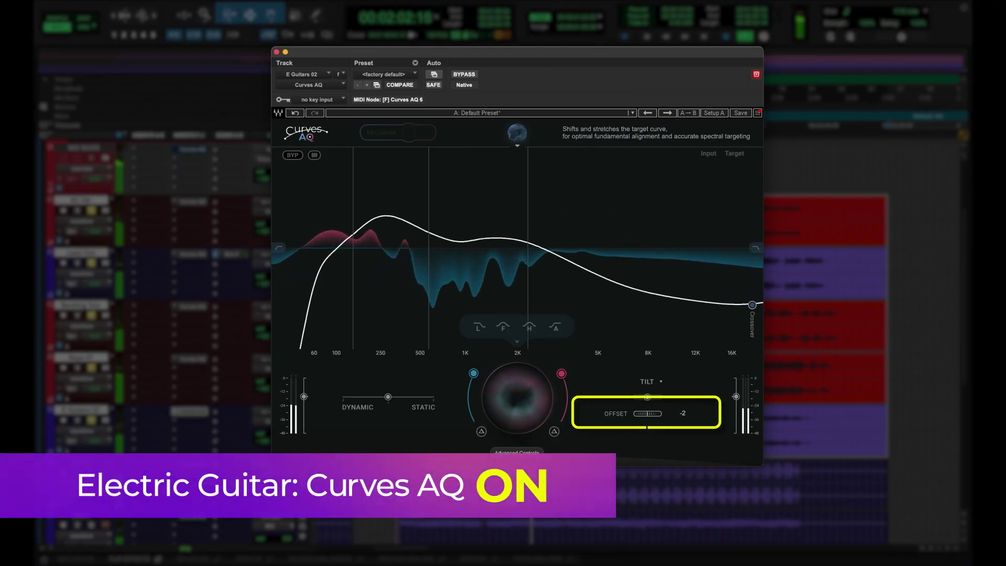
mouse_move(647, 413)
left_mouse_down()
mouse_move(647, 424)
mouse_move(648, 403)
left_mouse_up()
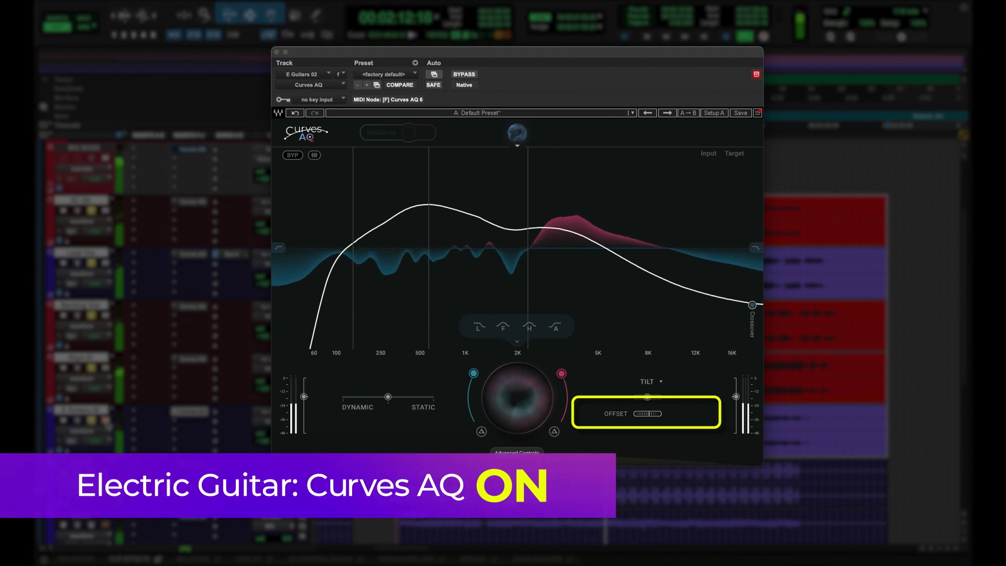
Push the guitar's target-curve offset up to 18 and compare it against bypass
mouse_move(647, 413)
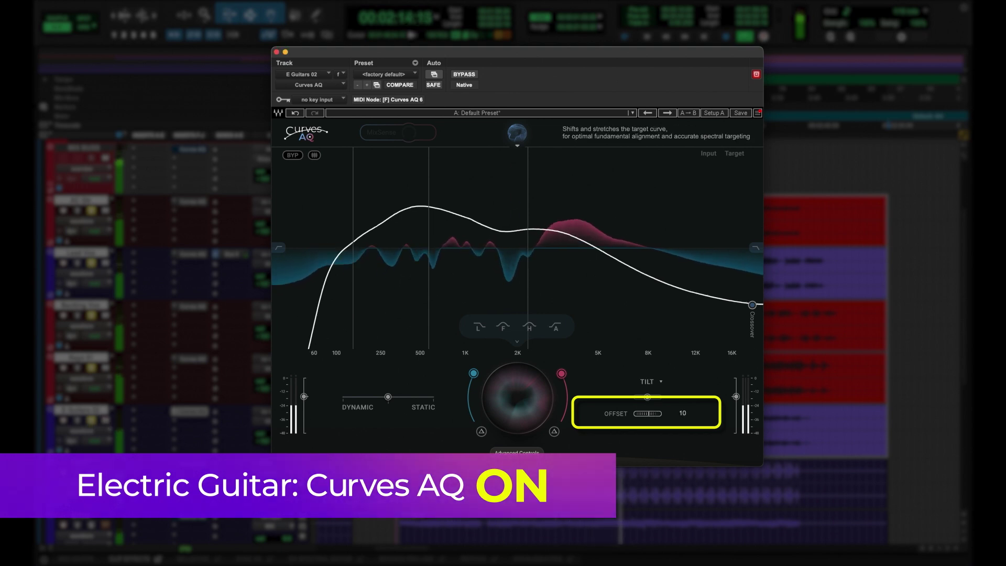
left_click_drag(648, 413, 647, 404)
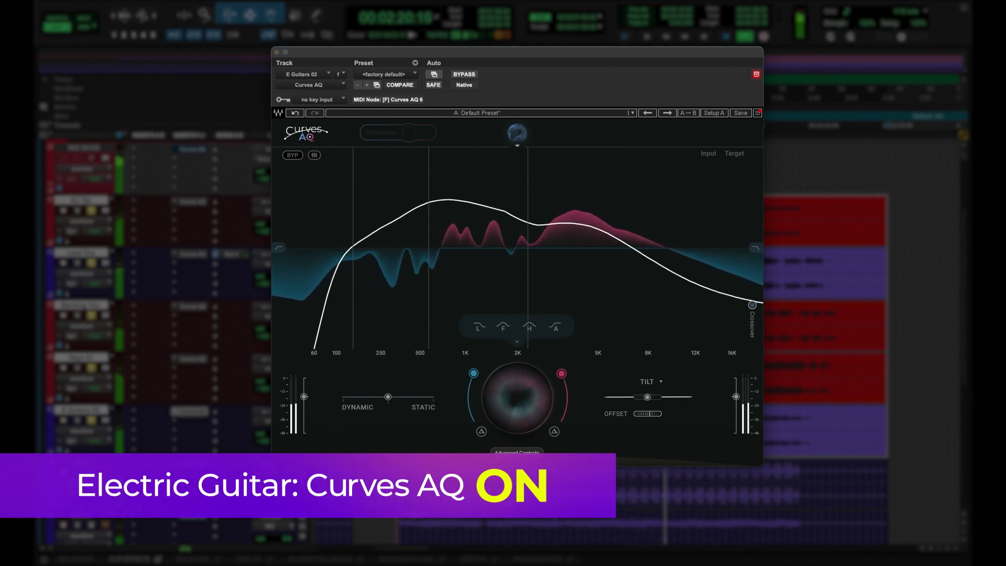
left_click(467, 76)
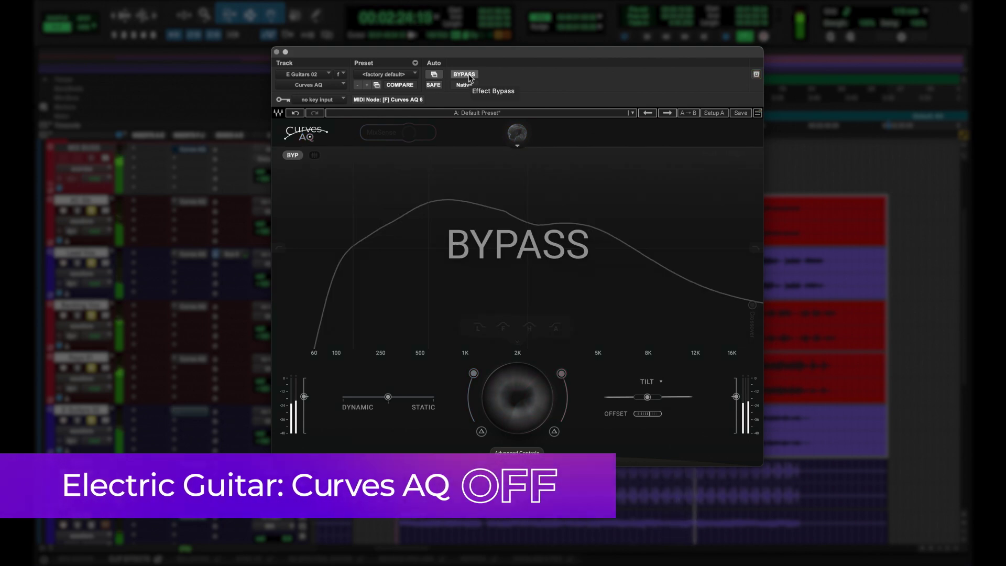
left_click(468, 76)
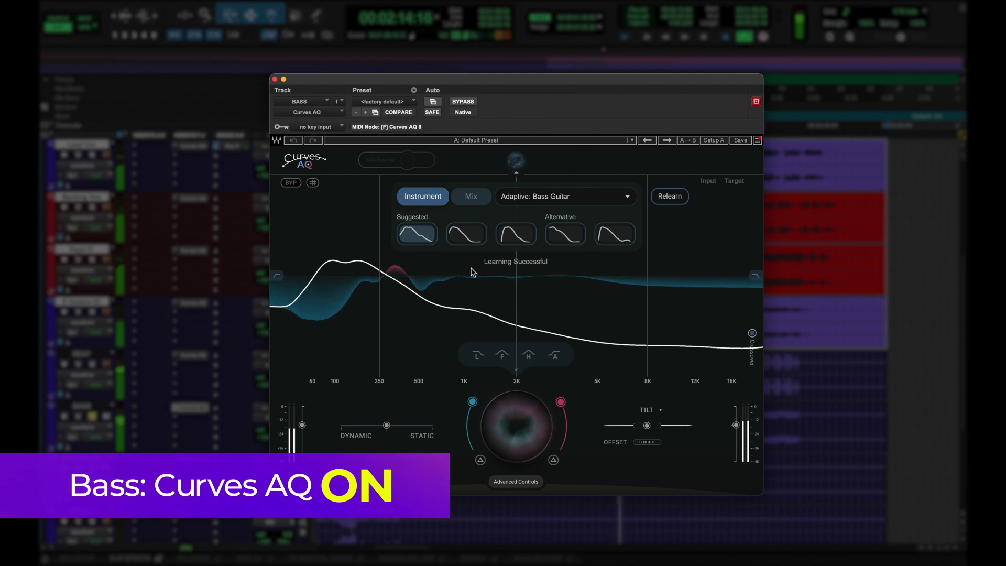
Audition the bass's second and third suggested curves and first alternative, settling on the second suggested
mouse_move(469, 238)
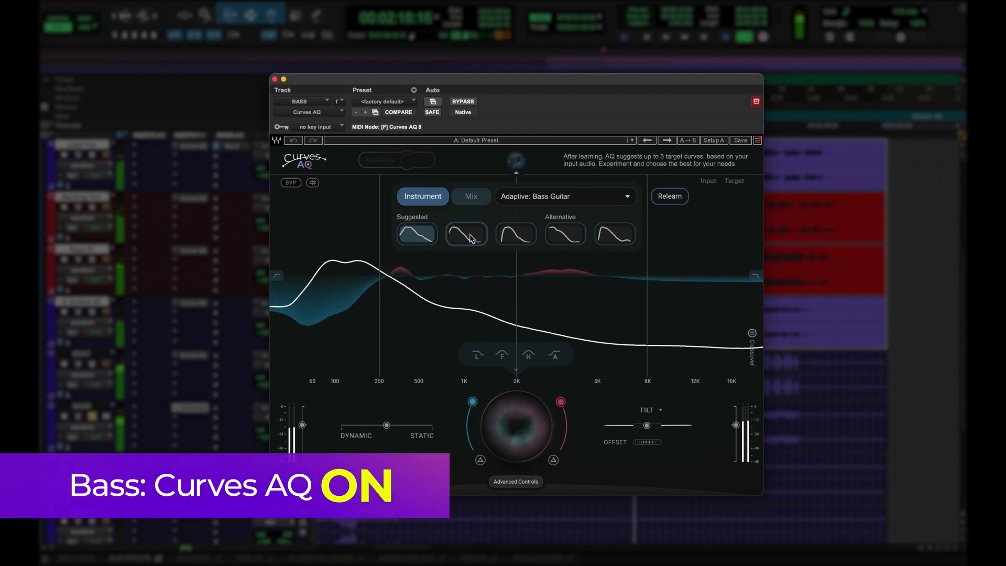
left_click(470, 238)
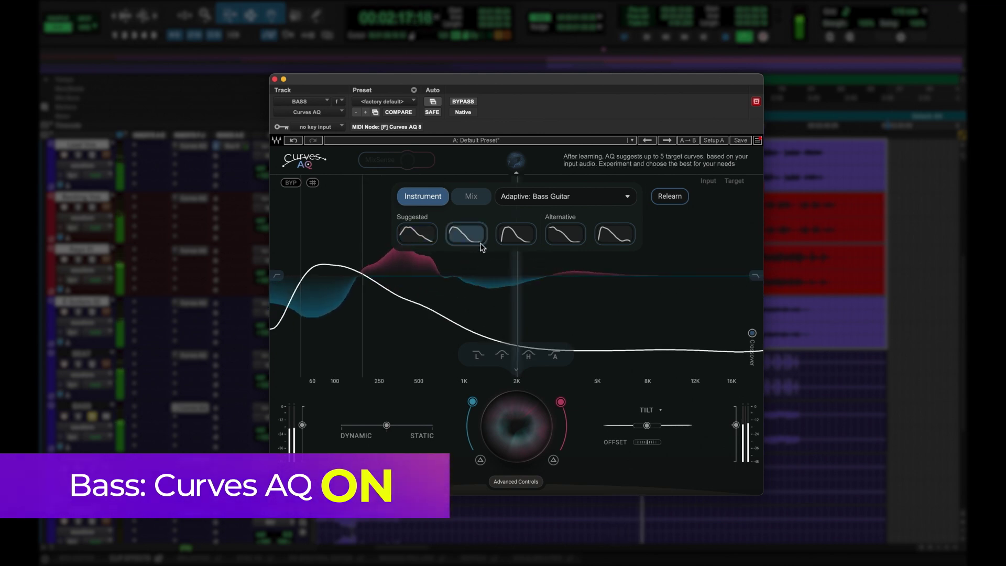
left_click(520, 240)
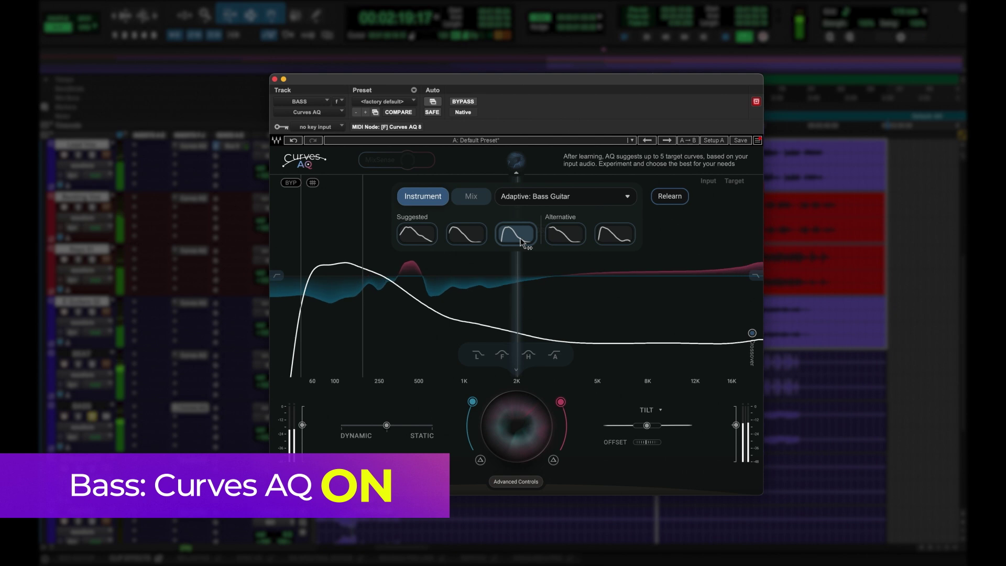
left_click(561, 237)
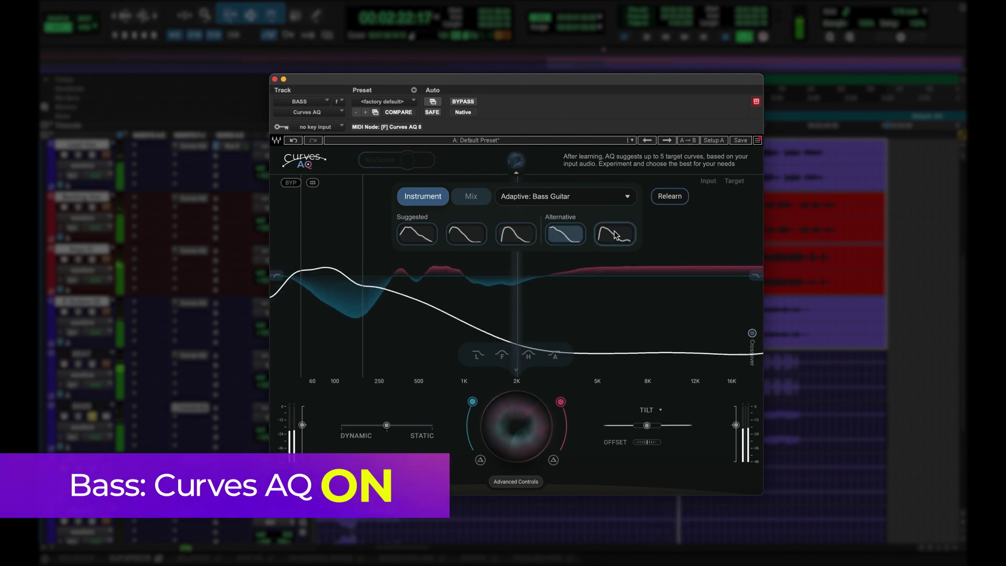
left_click(463, 239)
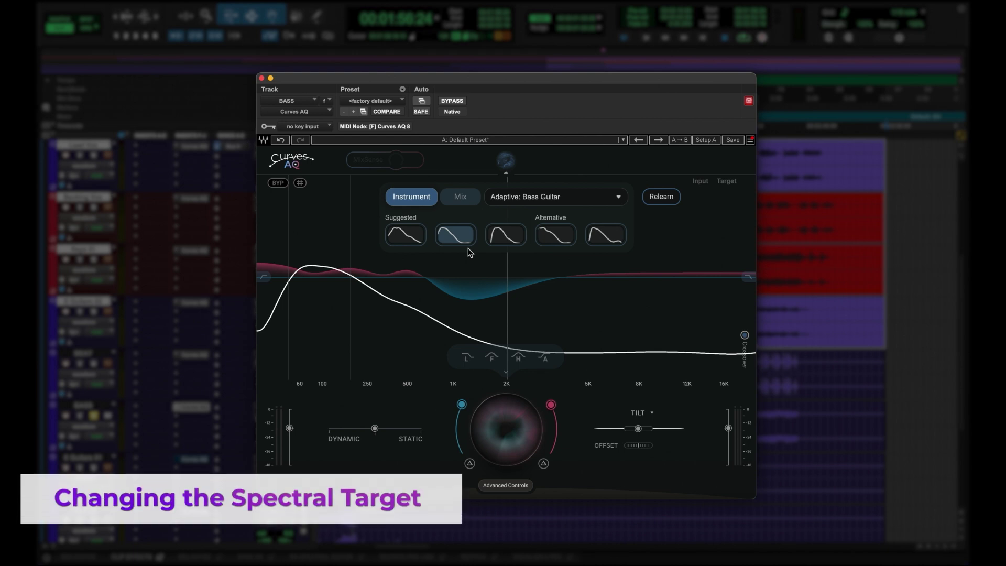
Change the bass track's target instrument to Bass > Synth Bass
left_click(621, 200)
mouse_move(552, 276)
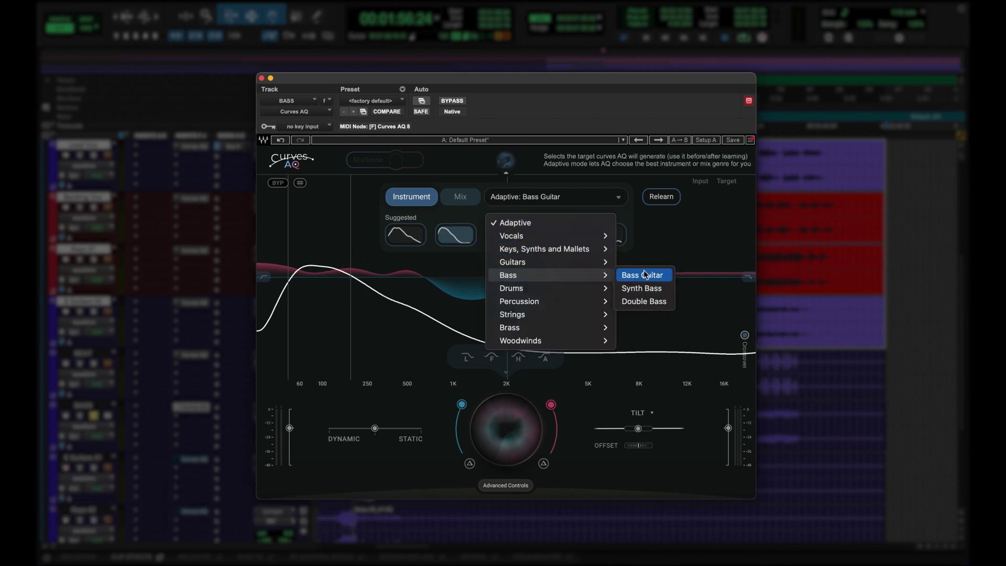
left_click(646, 288)
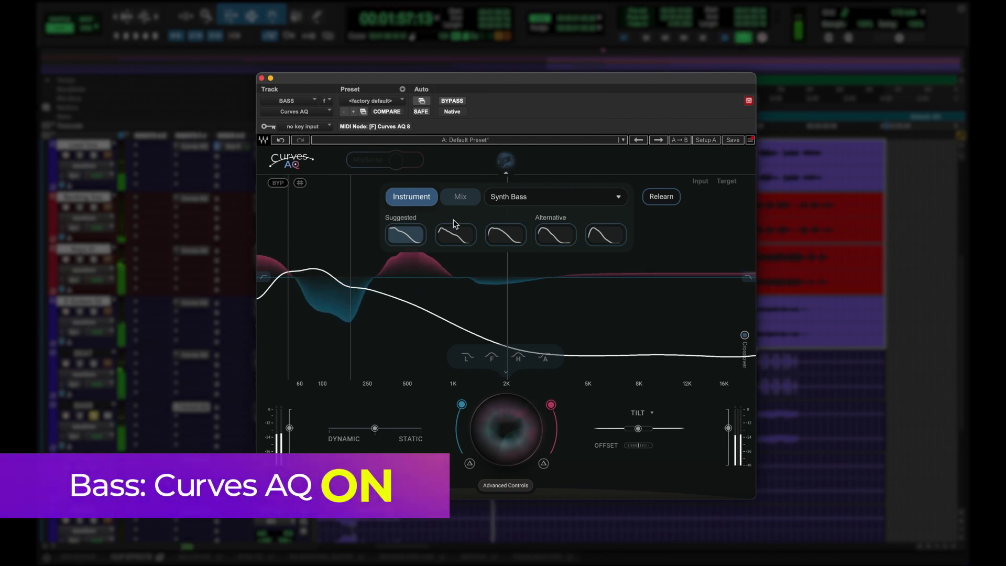
Audition the second and third suggested Synth Bass curves, then apply the first alternative curve
left_click(461, 240)
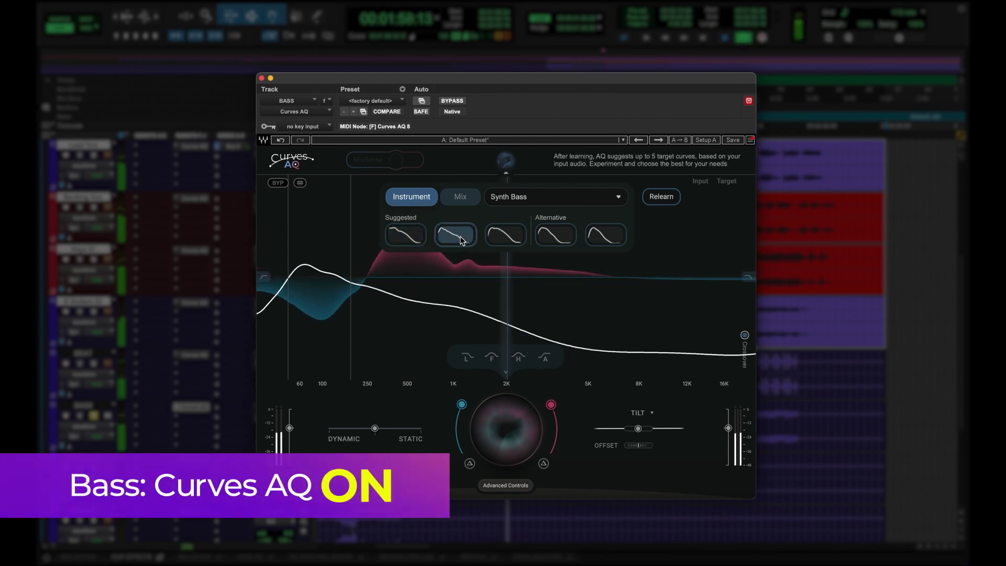
left_click(504, 239)
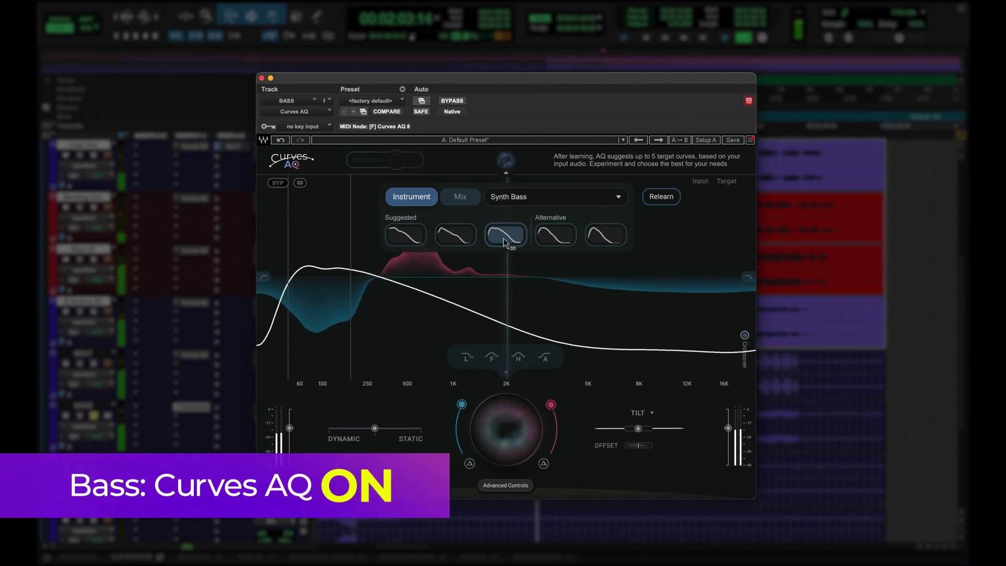
left_click(561, 238)
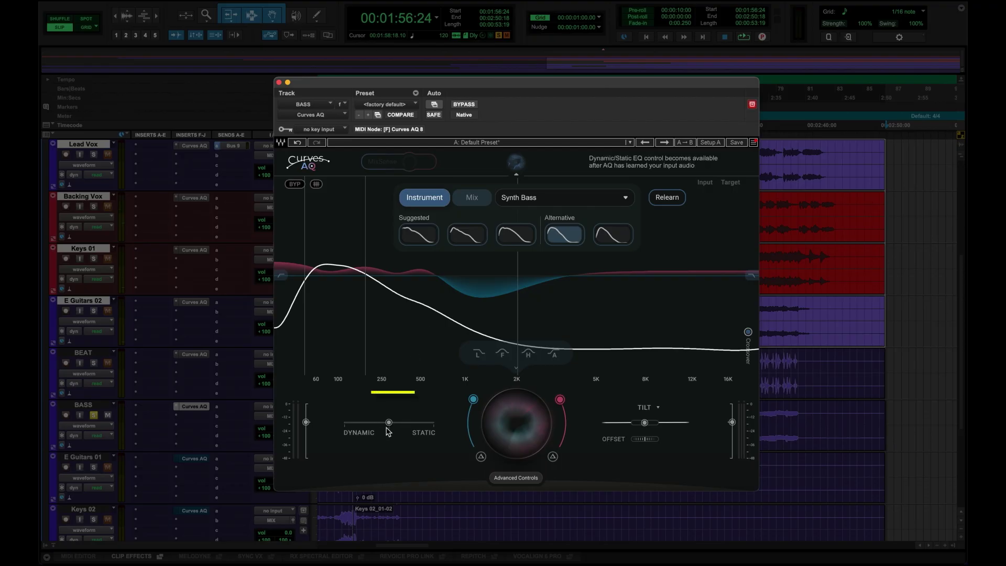
Play the bass with its static Synth Bass curve, then stop playback
mouse_move(389, 422)
key("space")
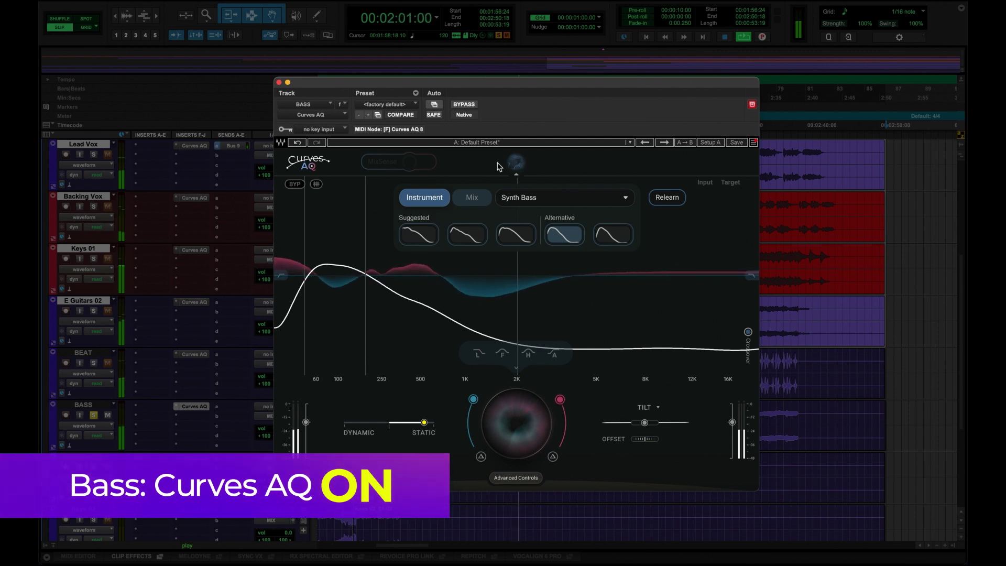
key("space")
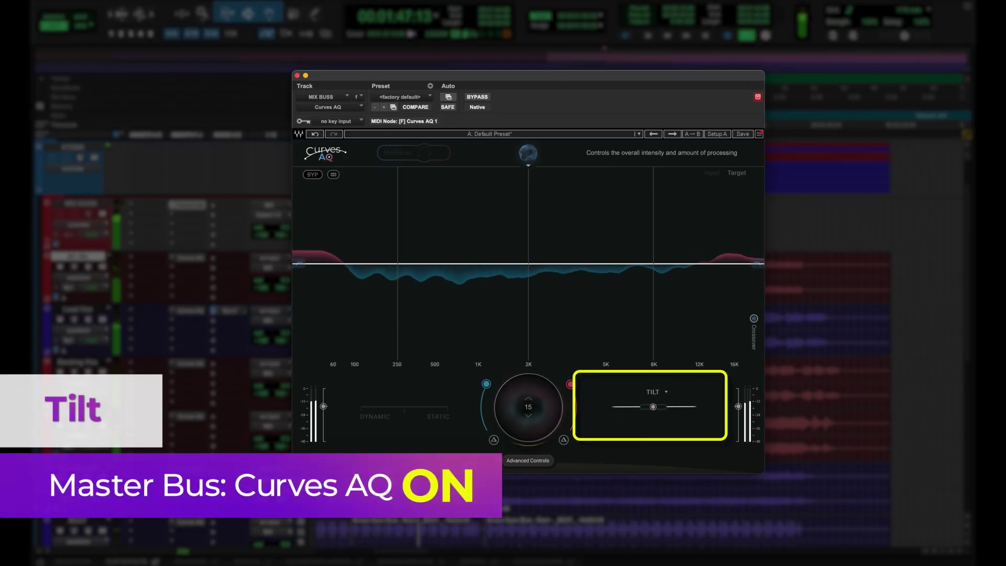
Tilt the master bus target curve to lift the highs and compare it against bypass
mouse_move(653, 406)
left_mouse_down()
mouse_move(652, 398)
mouse_move(652, 420)
left_mouse_up()
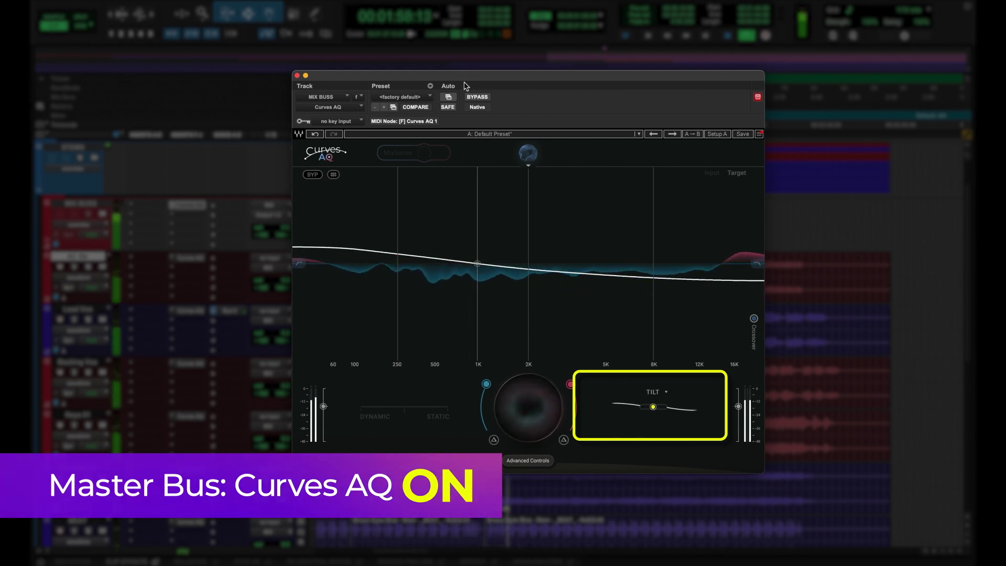
left_click(479, 97)
left_click(482, 99)
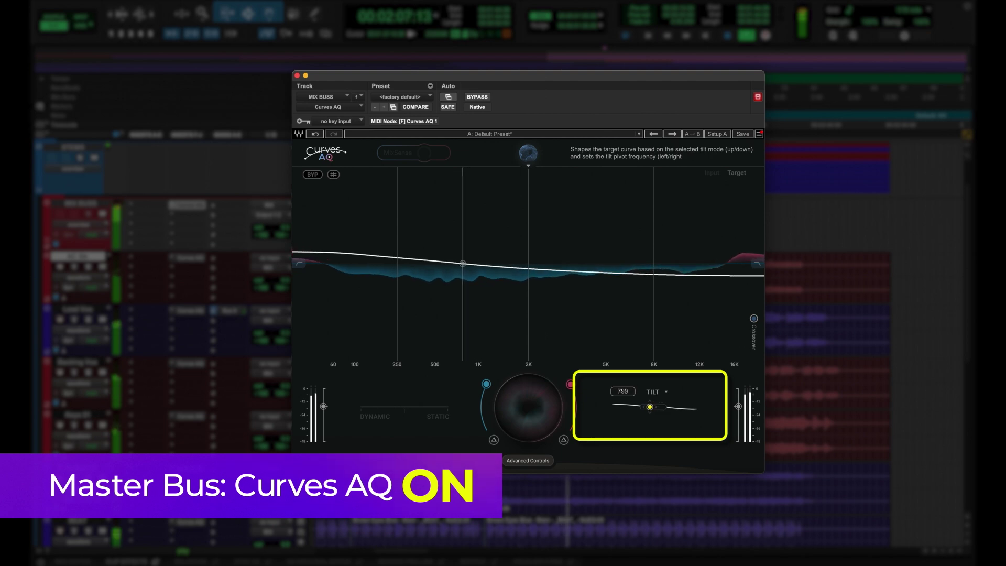
Move the tilt pivot to a lower frequency and compare the master bus against bypass again
left_click_drag(647, 406, 645, 407)
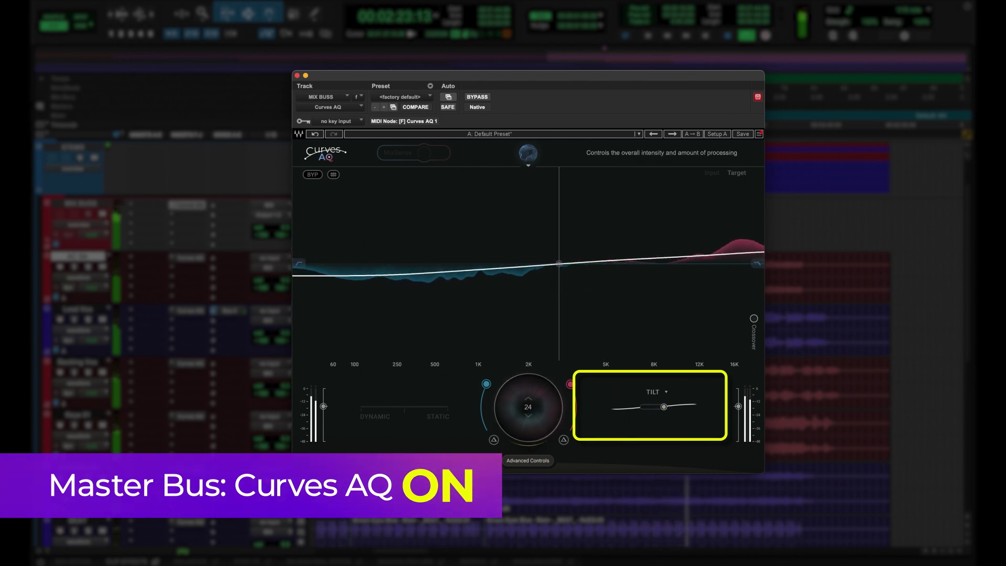
left_click(477, 98)
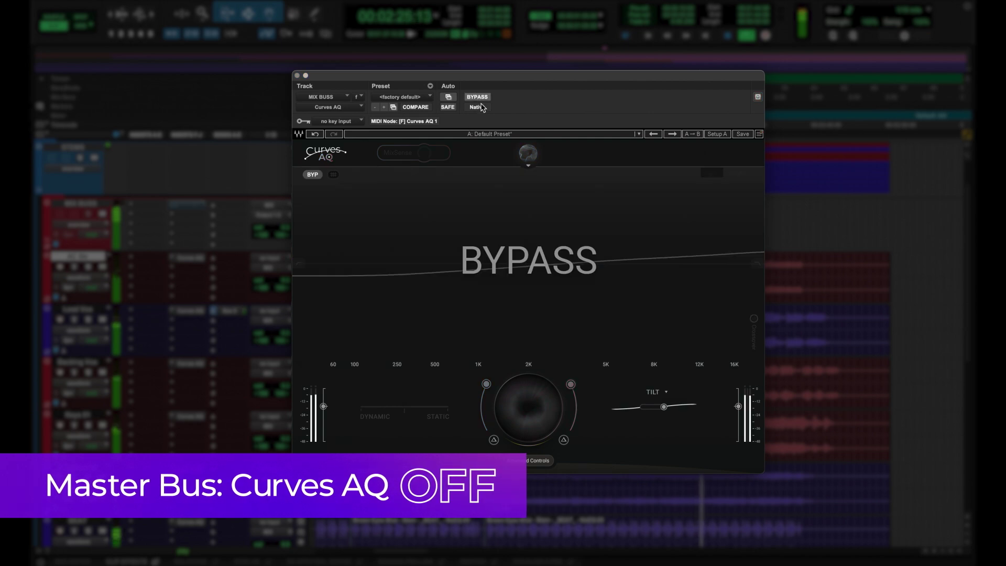
left_click(480, 99)
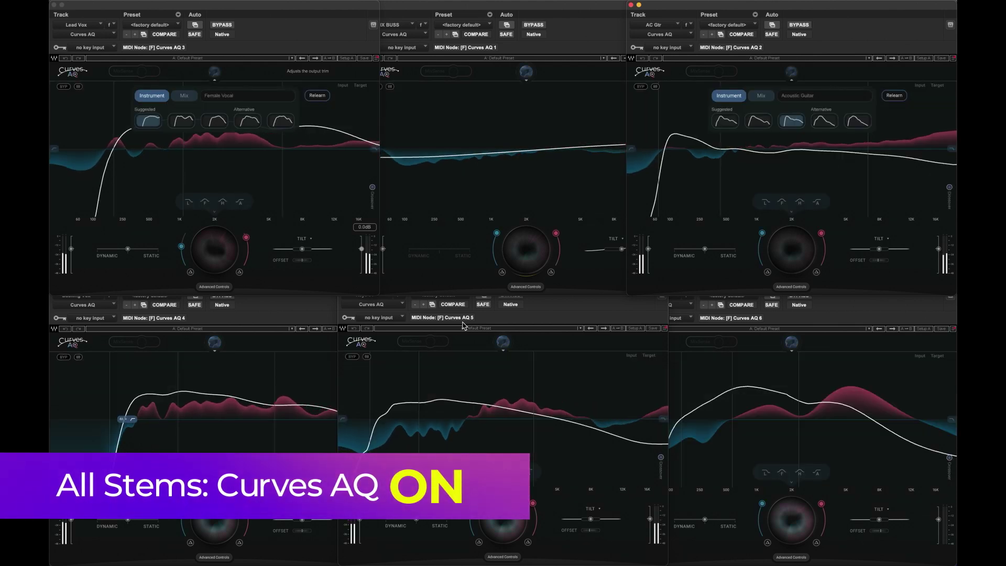
Bring the MIX BUSS window forward and toggle all Curves AQ instances off and on twice with Ctrl+Alt+3
left_click(542, 236)
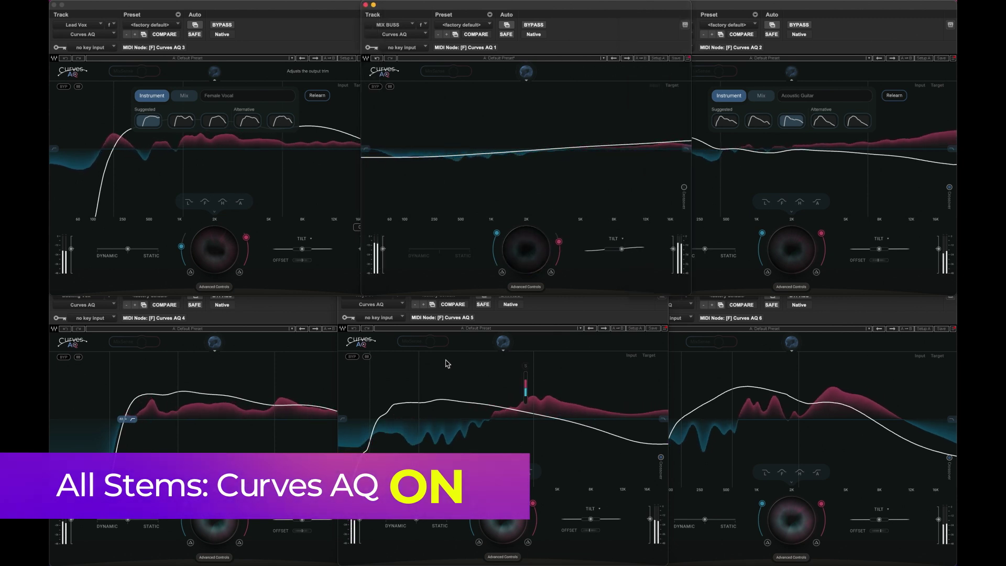
key("ctrl+alt+3")
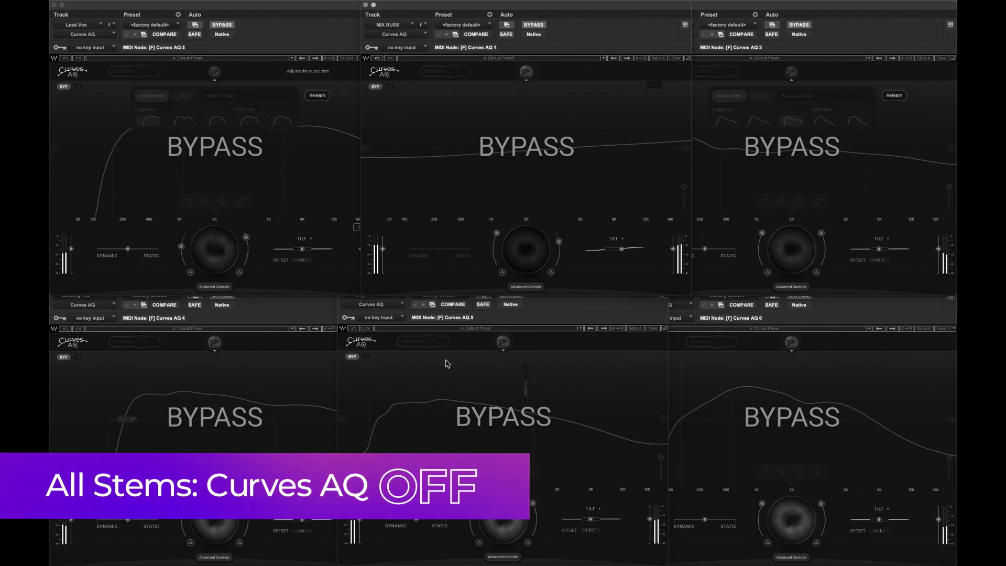
key("ctrl+alt+3")
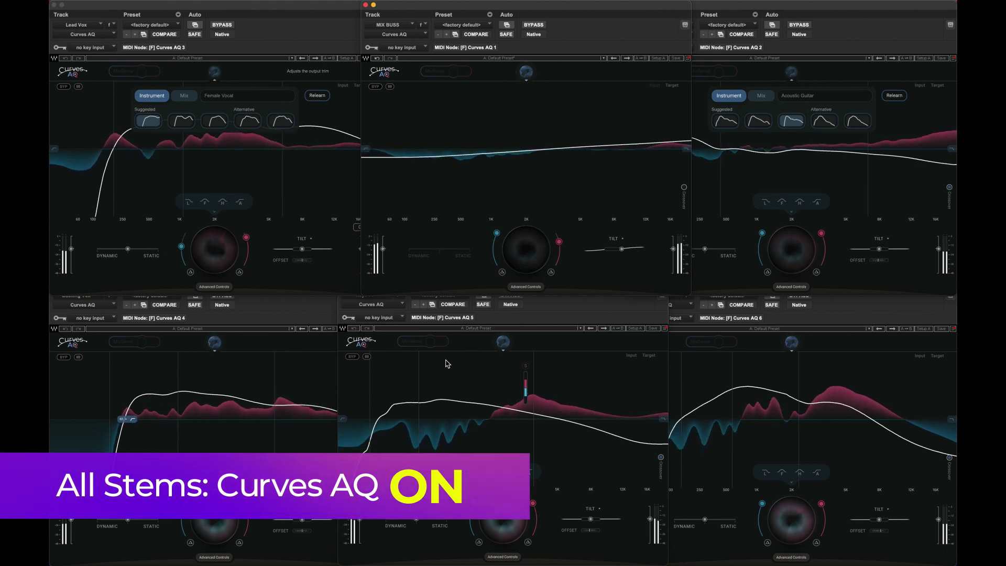
key("ctrl+alt+3")
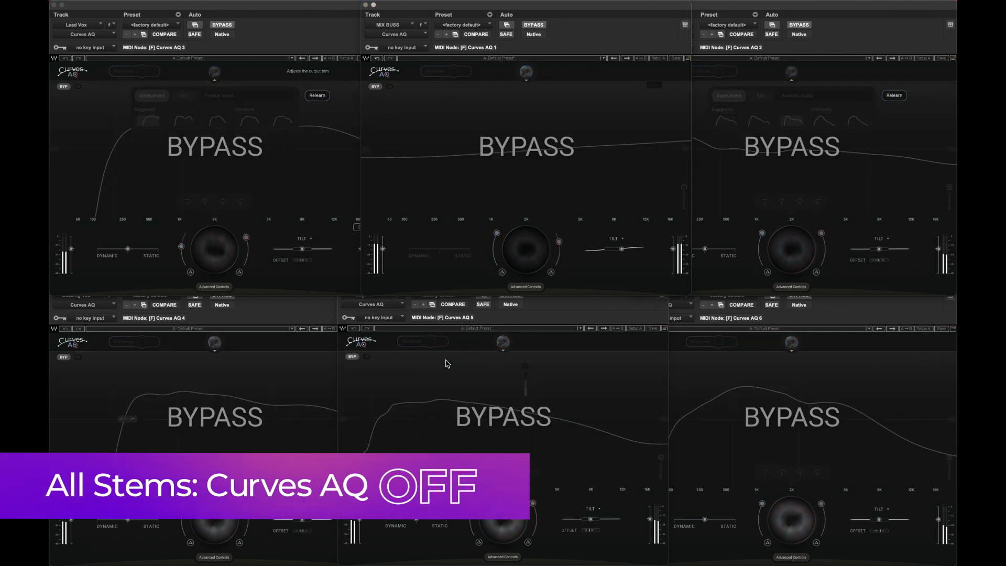
key("ctrl+alt+3")
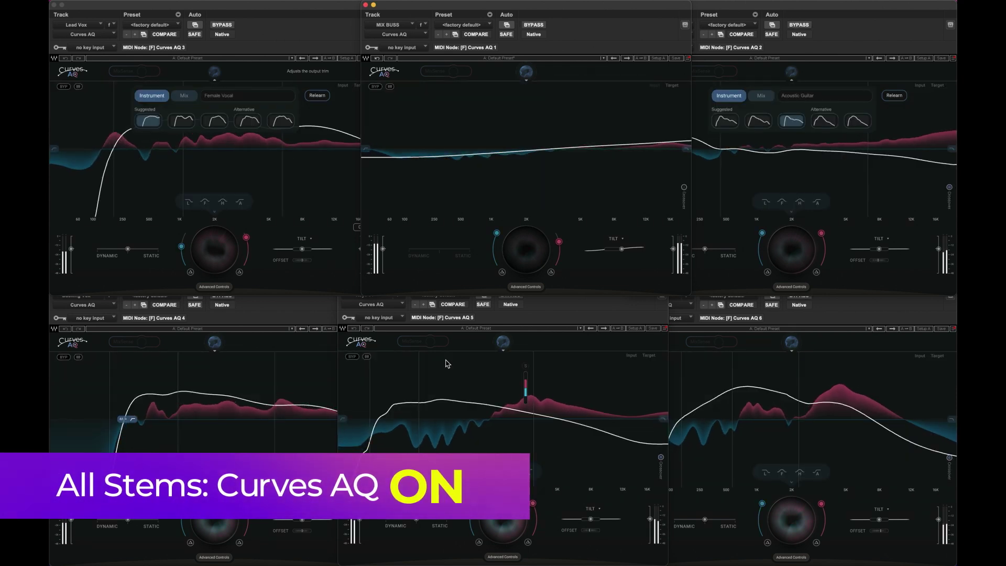